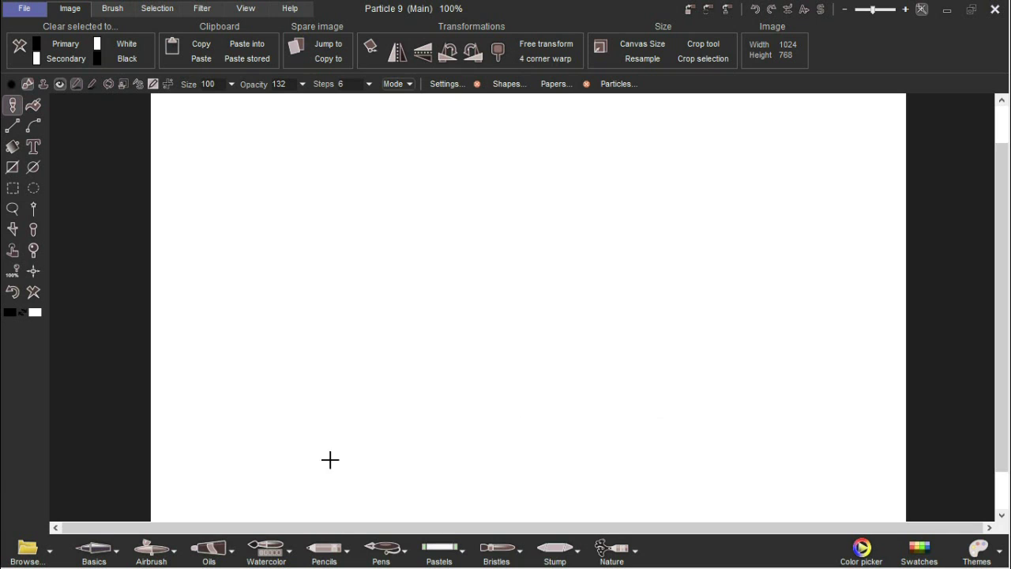
Step: Browse the Airbrush and Watercolor presets, scrolling to Drying opaque and Drying translucent
{"action": "left_click", "coordinate": [140, 557]}
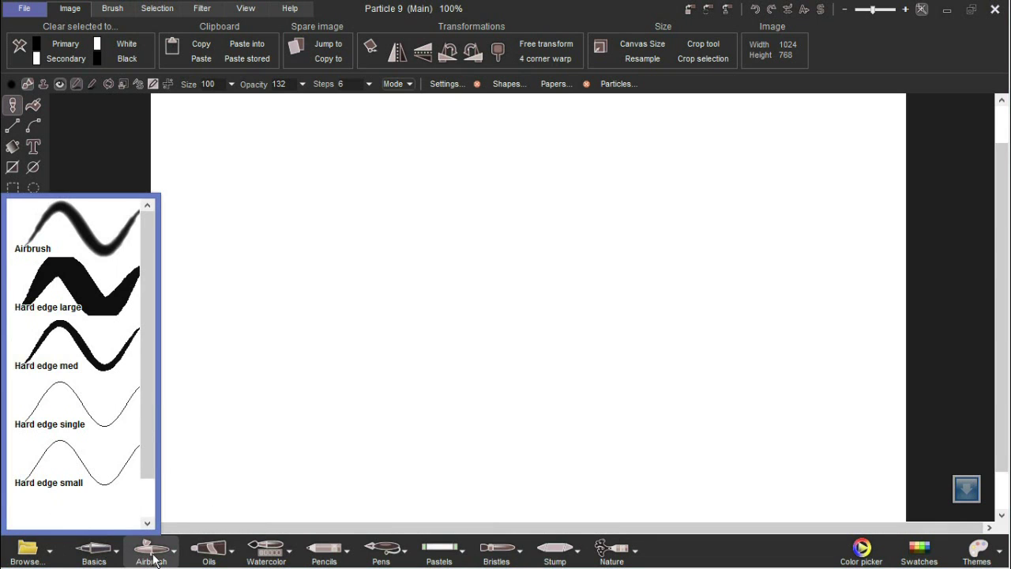
{"action": "mouse_move", "coordinate": [264, 559]}
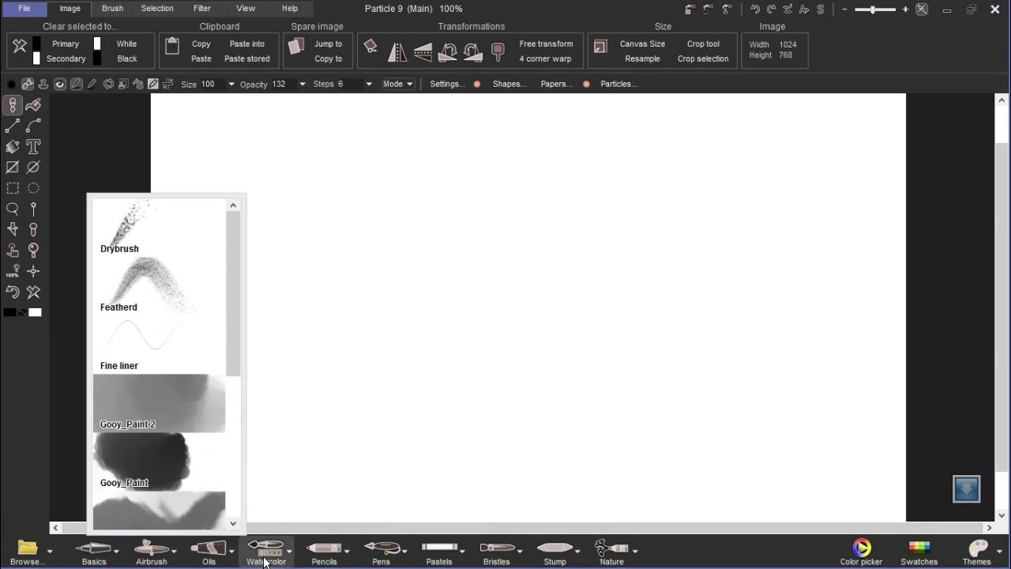
{"action": "left_click", "coordinate": [265, 559]}
{"action": "scroll", "coordinate": [296, 364], "scroll_direction": "down", "scroll_amount": 3}
{"action": "left_click_drag", "start_coordinate": [290, 380], "coordinate": [242, 380]}
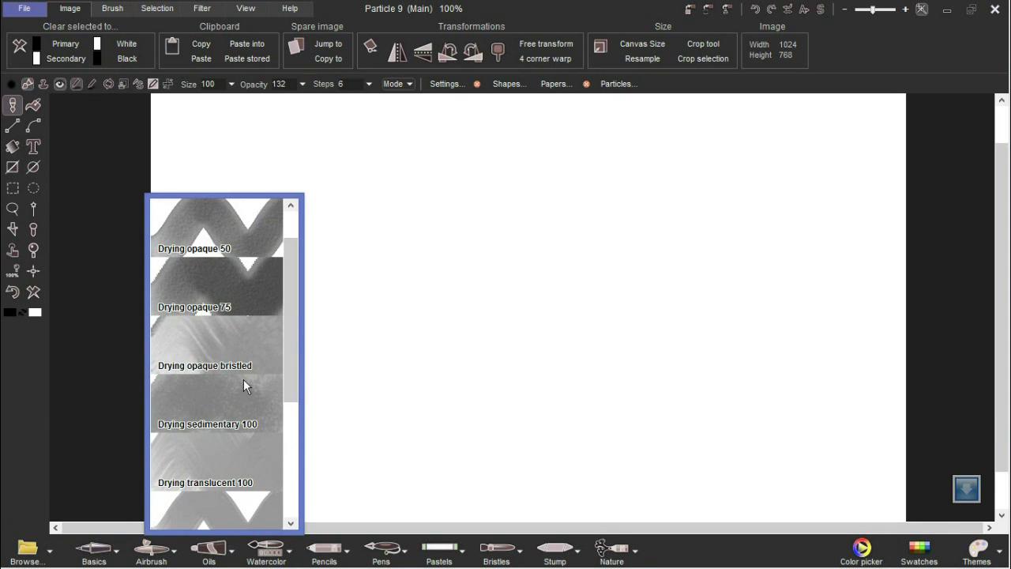
{"action": "left_click", "coordinate": [26, 551]}
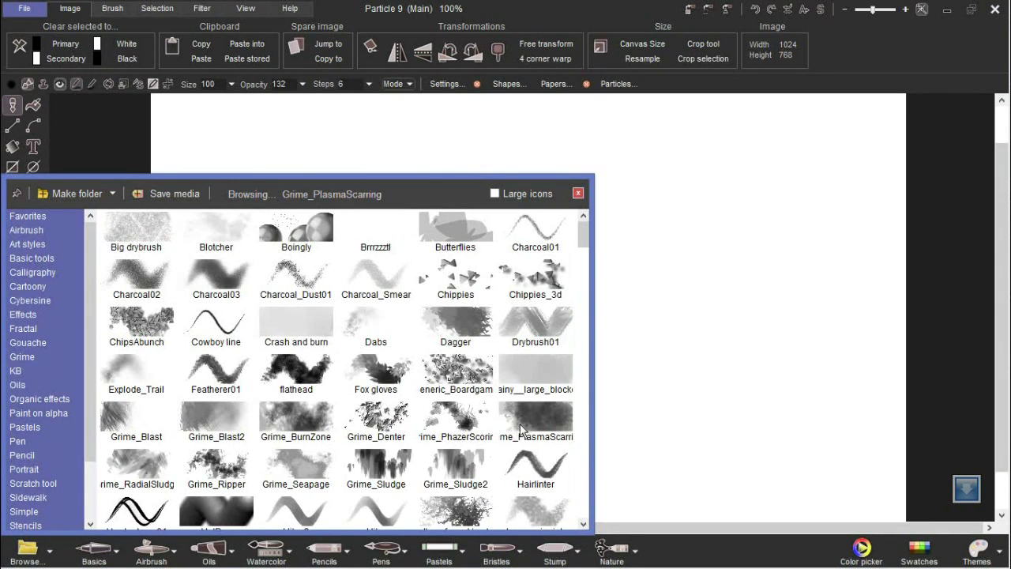
Step: Move and enlarge the brush media library, show Large icons, then close it
{"action": "left_click_drag", "start_coordinate": [444, 185], "coordinate": [589, 149]}
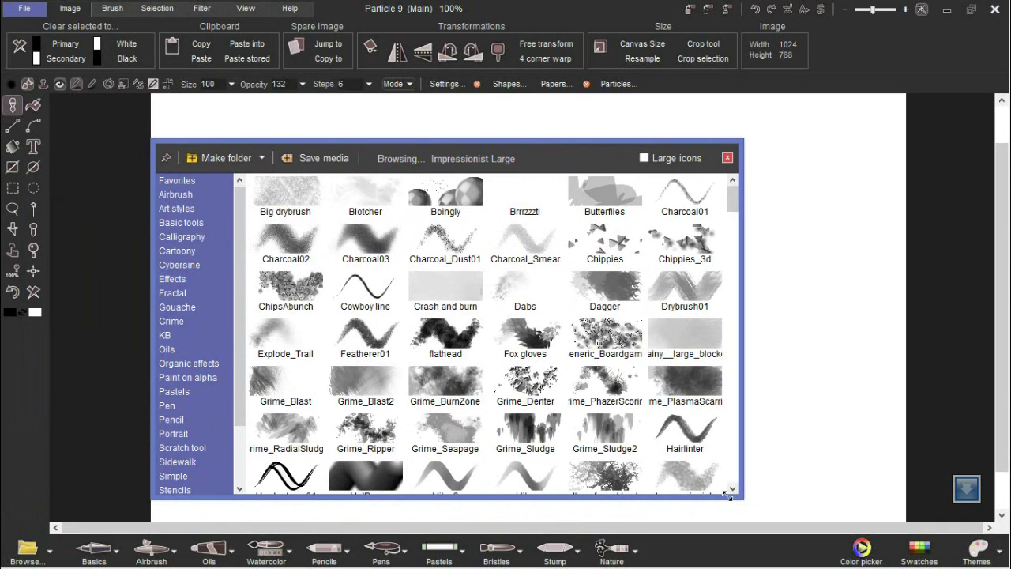
{"action": "left_click_drag", "start_coordinate": [733, 498], "coordinate": [847, 521]}
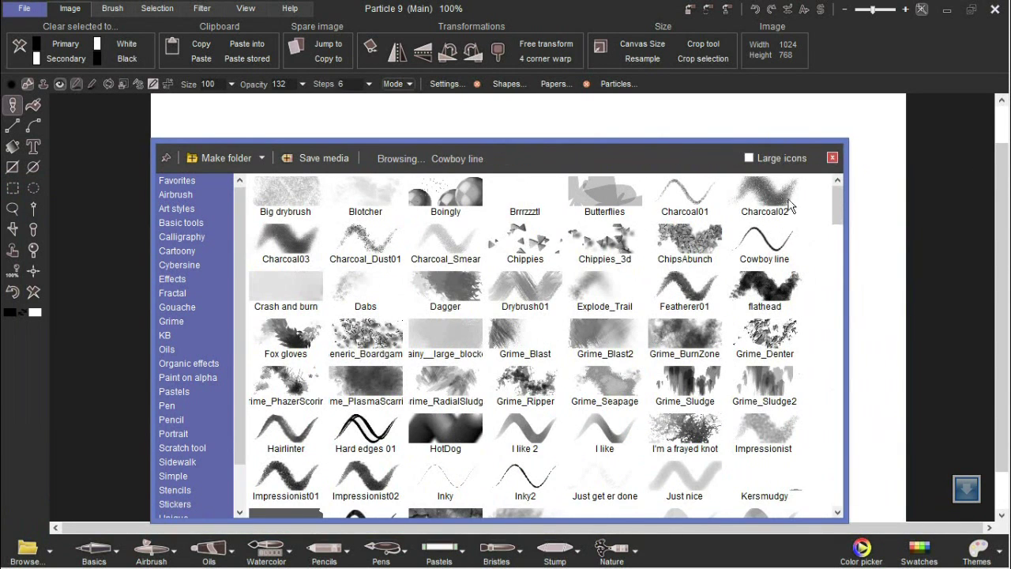
{"action": "left_click", "coordinate": [786, 158]}
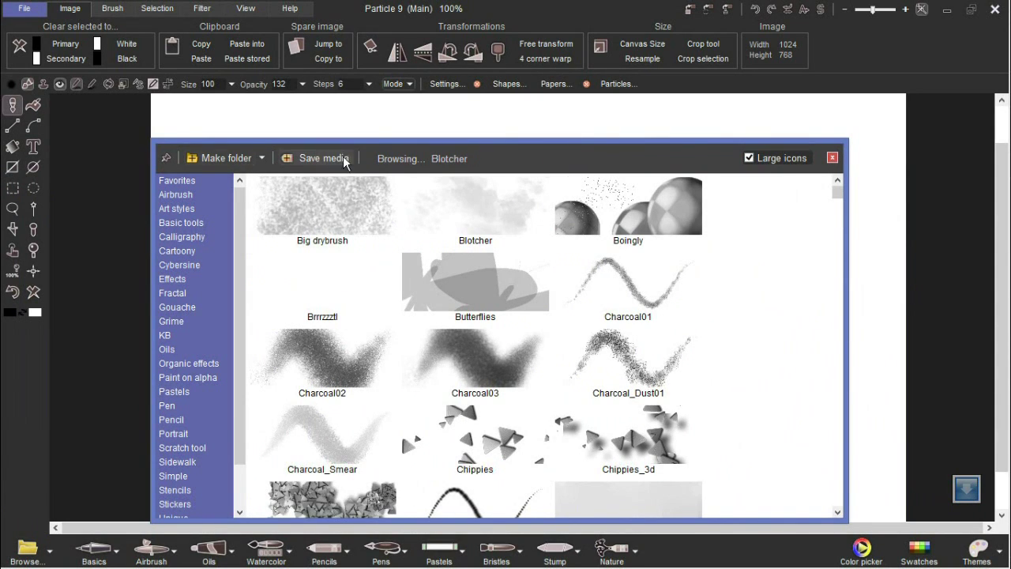
{"action": "left_click", "coordinate": [832, 158]}
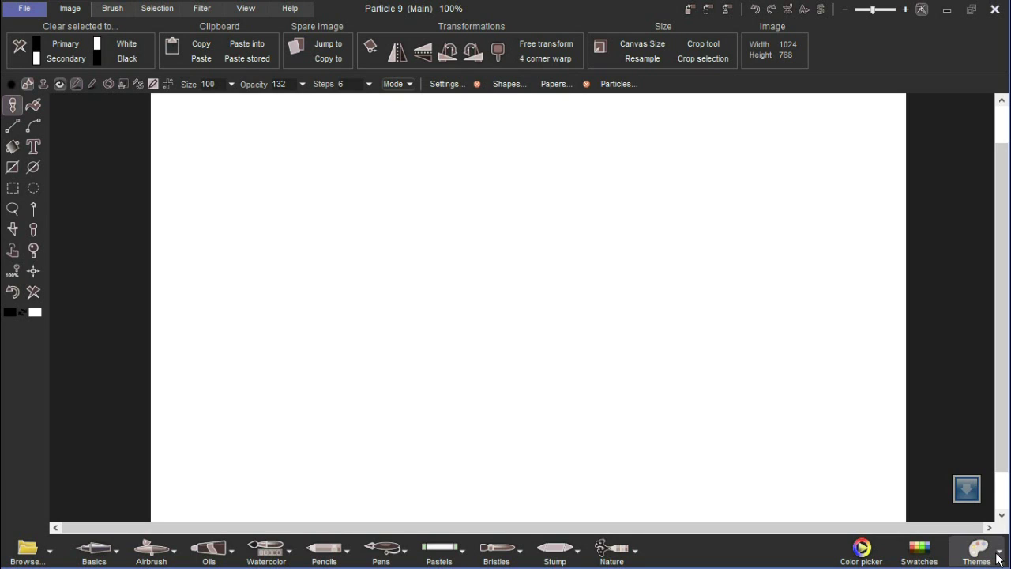
Step: Set the primary colour to golden yellow on the colour wheel
{"action": "left_click", "coordinate": [880, 549]}
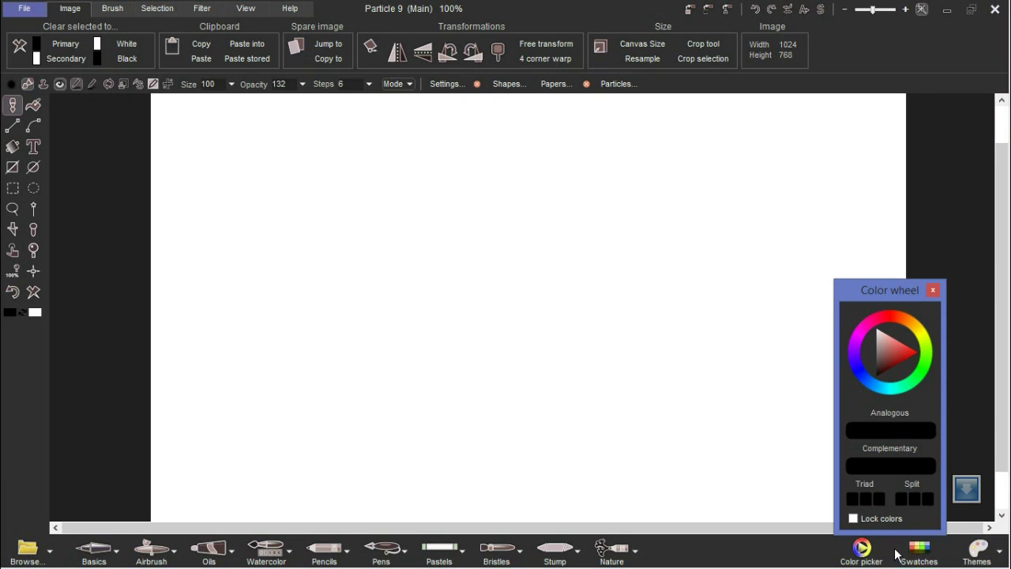
{"action": "left_click_drag", "start_coordinate": [889, 291], "coordinate": [928, 194]}
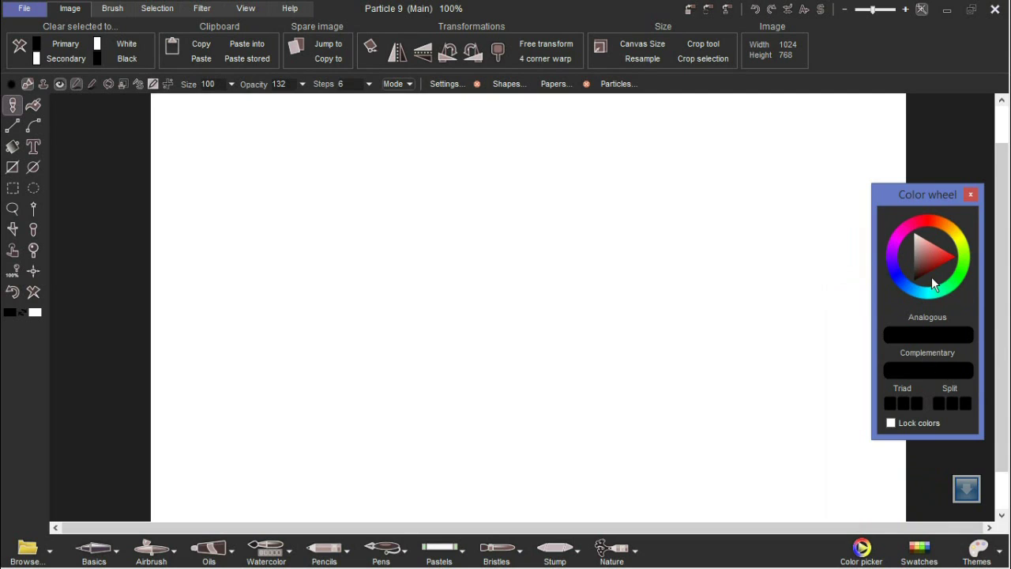
{"action": "left_click_drag", "start_coordinate": [917, 224], "coordinate": [953, 228]}
{"action": "left_click", "coordinate": [930, 248]}
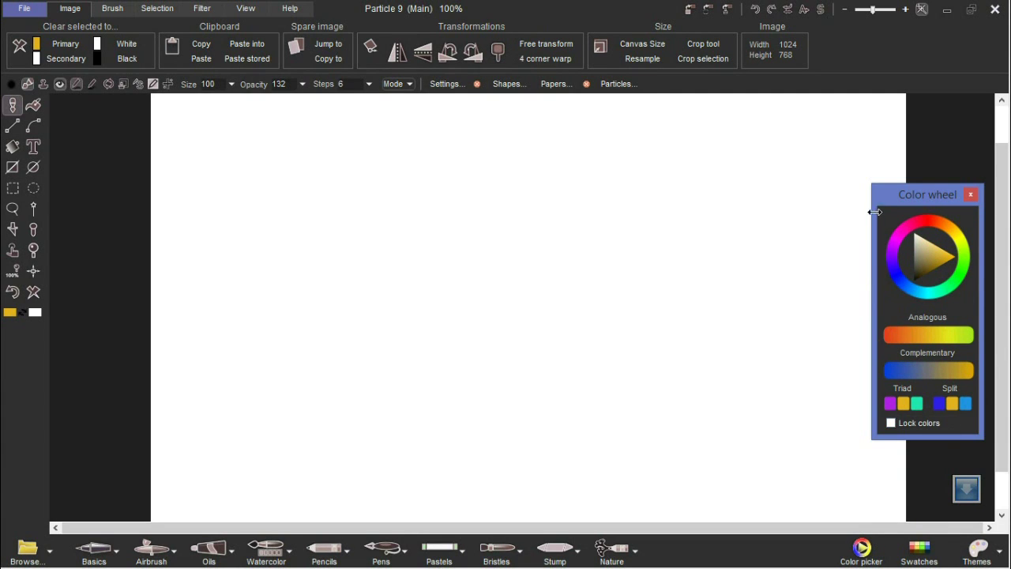
Step: Enlarge the colour wheel panel and nudge it higher up
{"action": "left_click_drag", "start_coordinate": [873, 183], "coordinate": [704, 123]}
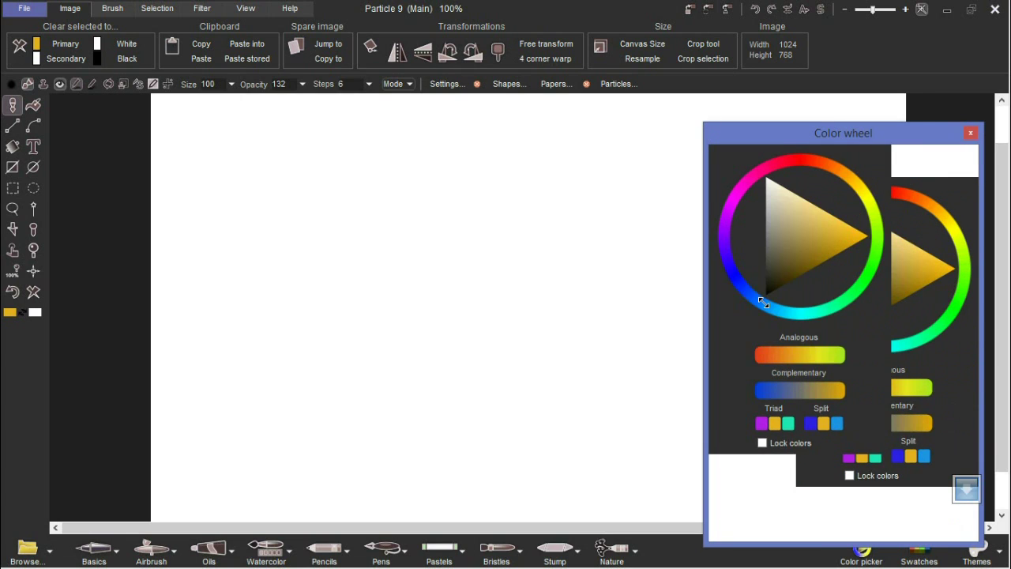
{"action": "left_click_drag", "start_coordinate": [847, 133], "coordinate": [842, 108]}
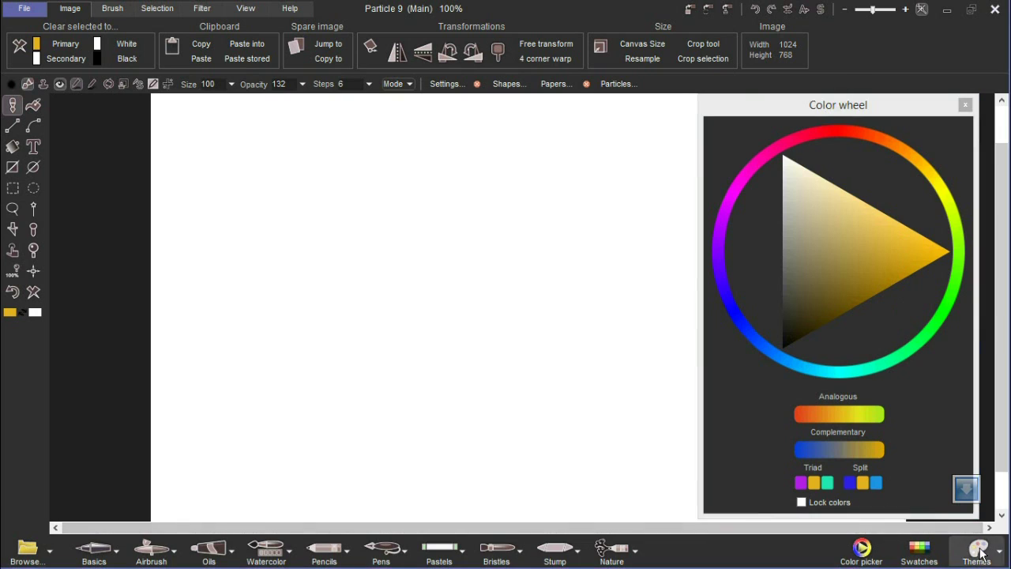
{"action": "left_click", "coordinate": [918, 549]}
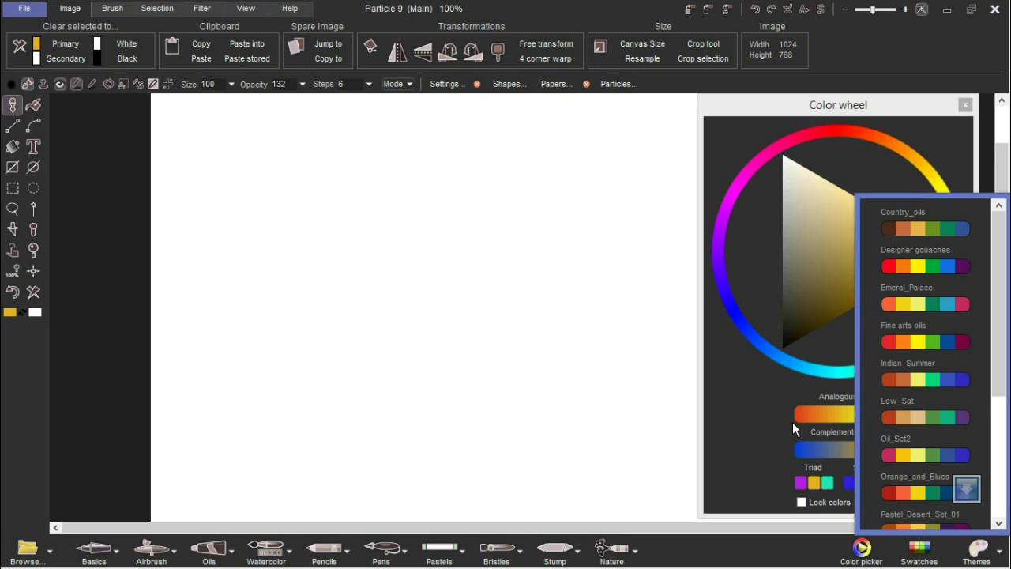
Step: Scroll through the palette themes such as Fine arts oils and Oil_Set2, then dismiss the list
{"action": "mouse_move", "coordinate": [997, 256]}
{"action": "left_mouse_down"}
{"action": "mouse_move", "coordinate": [998, 393]}
{"action": "mouse_move", "coordinate": [997, 265]}
{"action": "mouse_move", "coordinate": [997, 286]}
{"action": "mouse_move", "coordinate": [997, 275]}
{"action": "left_mouse_up"}
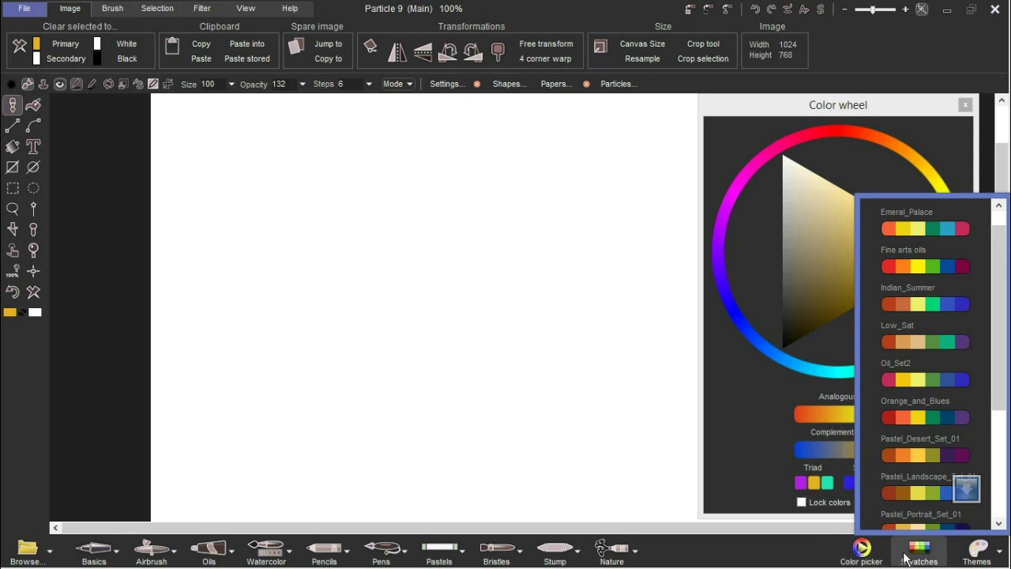
{"action": "left_click", "coordinate": [11, 313]}
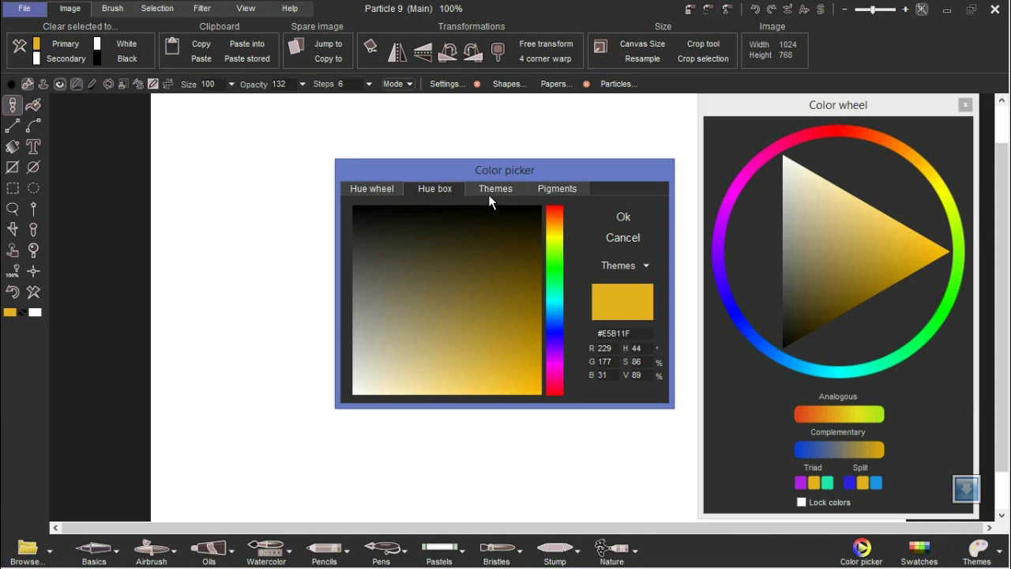
Step: Switch the Color picker to its Pigments tab and shift the dialog left
{"action": "left_click", "coordinate": [491, 192]}
{"action": "left_click", "coordinate": [544, 187]}
{"action": "left_click_drag", "start_coordinate": [587, 194], "coordinate": [505, 186]}
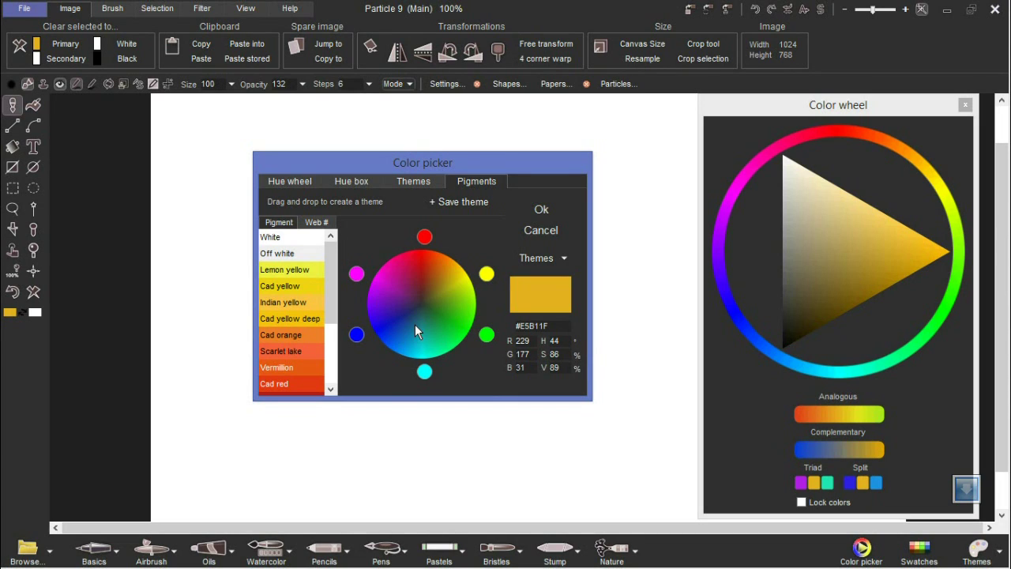
Step: Put a rose-red pigment in the complementary slot and an indigo pigment in the magenta slot
{"action": "left_click_drag", "start_coordinate": [338, 290], "coordinate": [336, 320]}
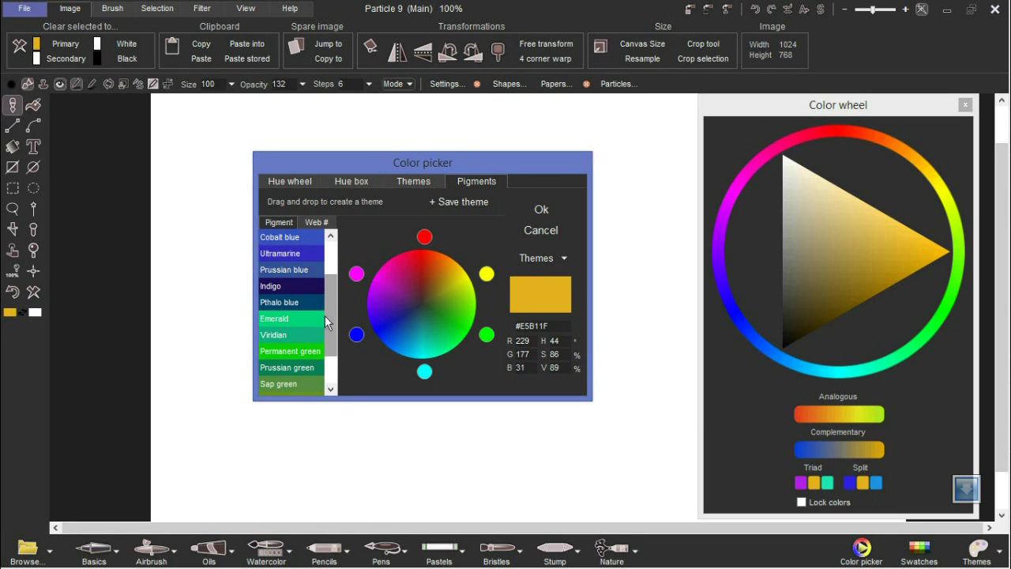
{"action": "left_click_drag", "start_coordinate": [332, 303], "coordinate": [332, 296]}
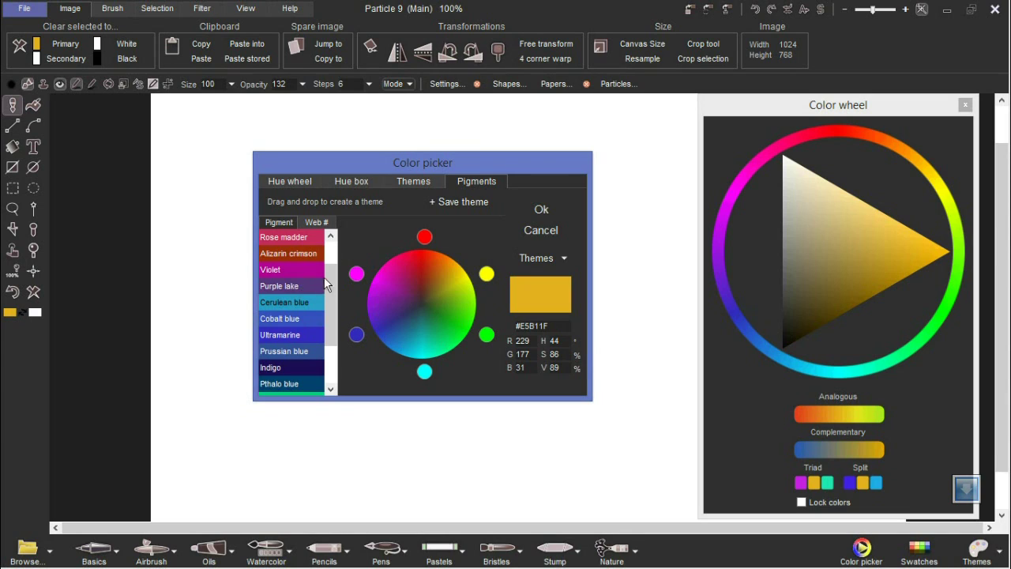
{"action": "scroll", "coordinate": [304, 287], "scroll_direction": "up", "scroll_amount": 5}
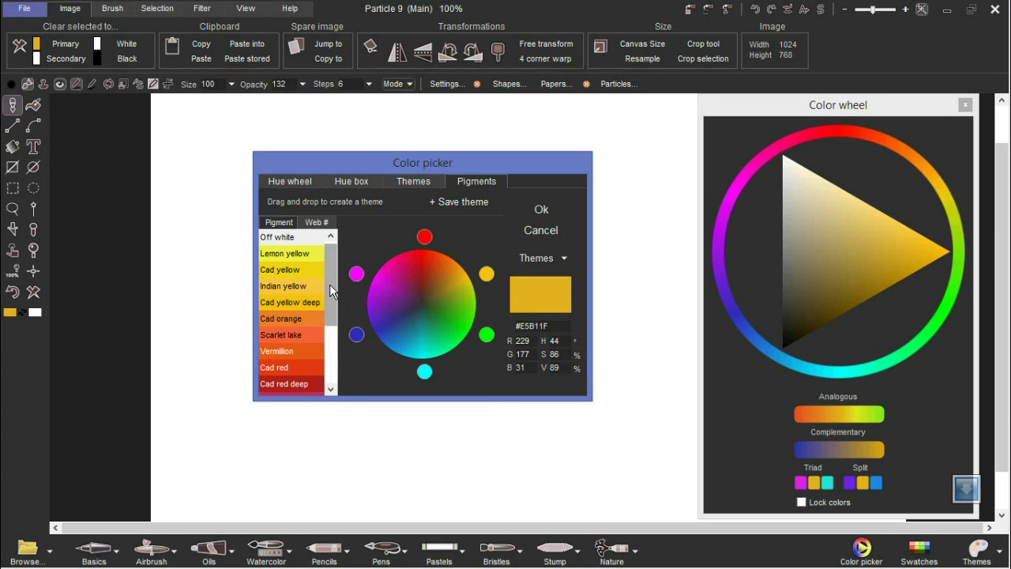
{"action": "left_click_drag", "start_coordinate": [329, 284], "coordinate": [328, 310]}
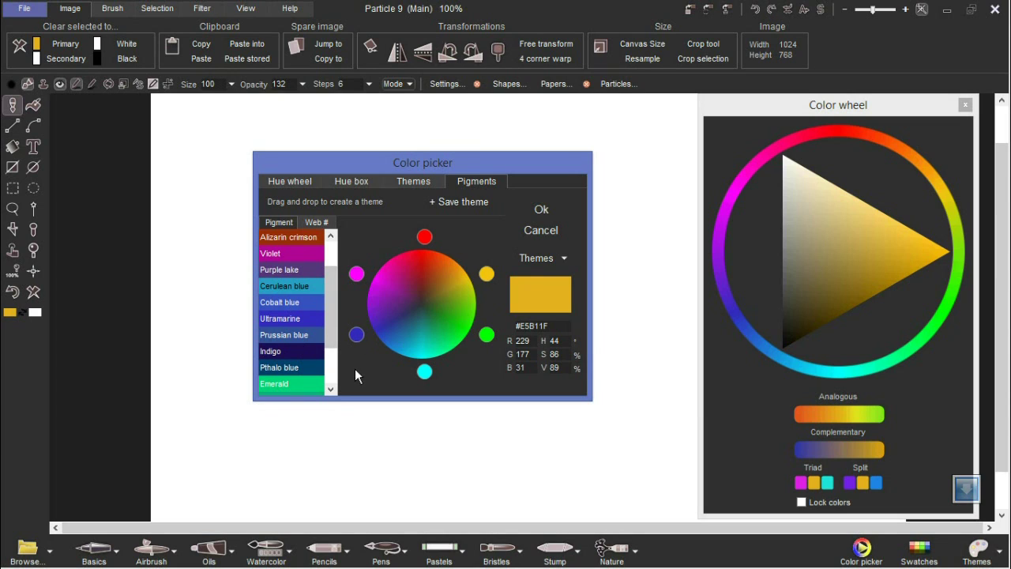
{"action": "scroll", "coordinate": [332, 304], "scroll_direction": "down", "scroll_amount": 2}
{"action": "mouse_move", "coordinate": [332, 297]}
{"action": "left_mouse_down"}
{"action": "mouse_move", "coordinate": [327, 321]}
{"action": "mouse_move", "coordinate": [334, 291]}
{"action": "left_mouse_up"}
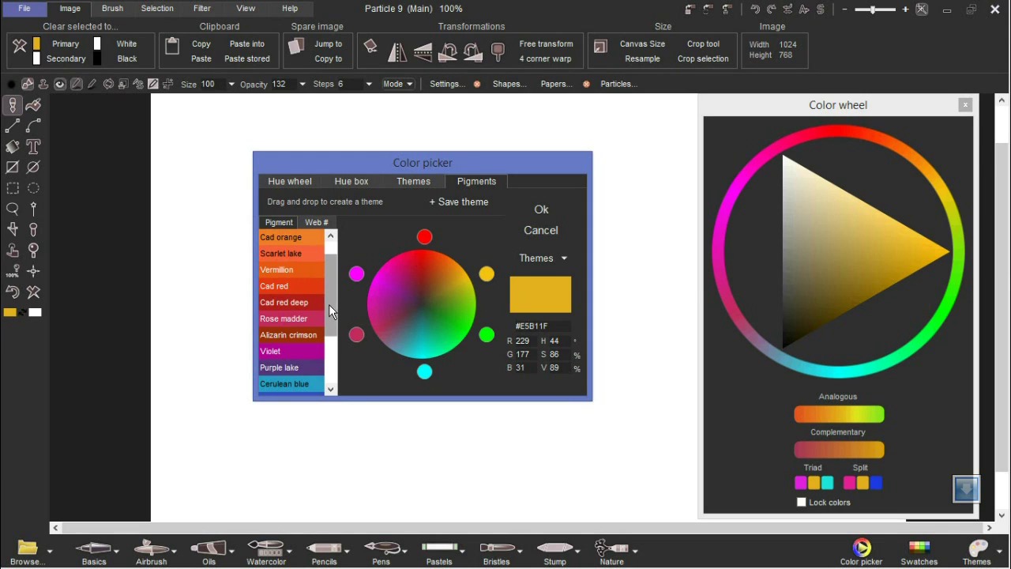
{"action": "scroll", "coordinate": [328, 305], "scroll_direction": "down", "scroll_amount": 2}
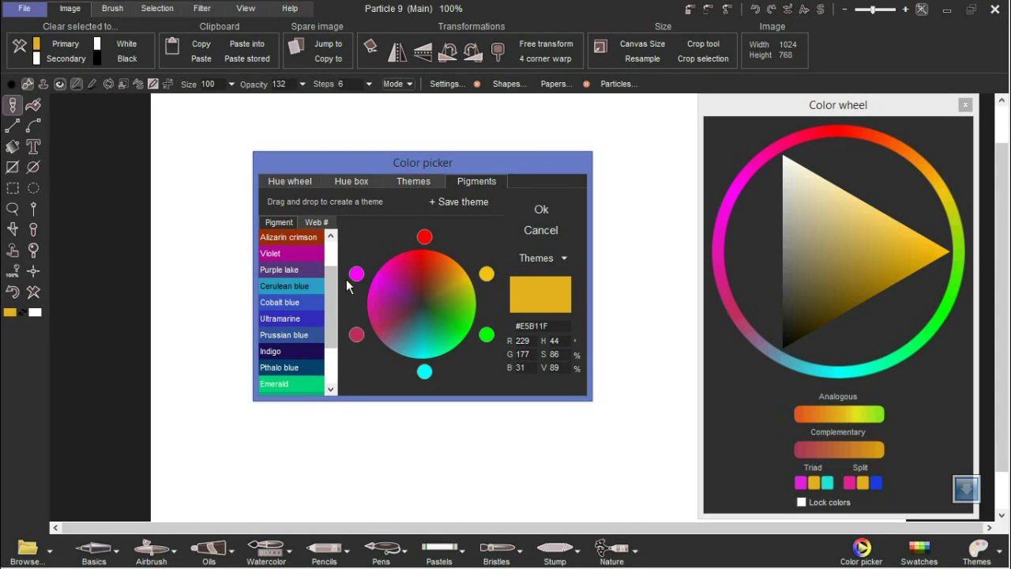
{"action": "left_click_drag", "start_coordinate": [348, 286], "coordinate": [357, 274]}
Step: Assign blue and darker green pigments to the remaining harmony dots, then cancel the Color picker
{"action": "scroll", "coordinate": [332, 316], "scroll_direction": "up", "scroll_amount": 3}
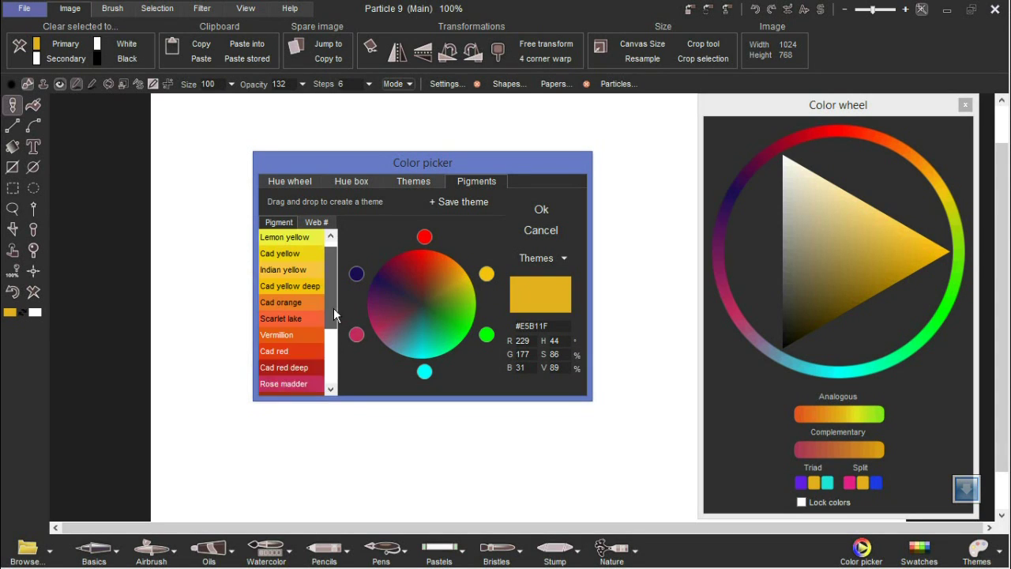
{"action": "scroll", "coordinate": [334, 308], "scroll_direction": "up", "scroll_amount": 1}
{"action": "scroll", "coordinate": [334, 308], "scroll_direction": "down", "scroll_amount": 1}
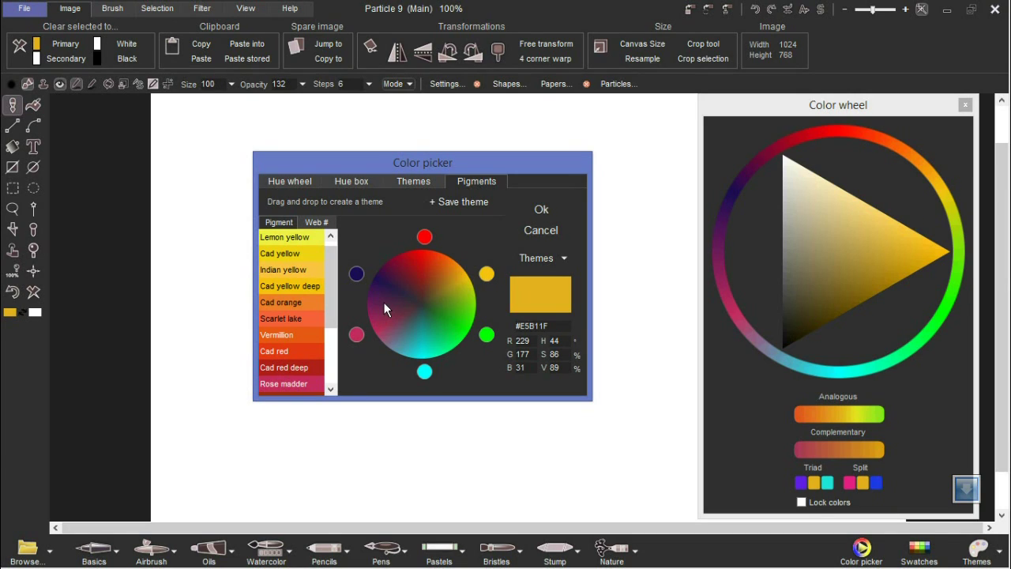
{"action": "left_click_drag", "start_coordinate": [331, 282], "coordinate": [296, 313]}
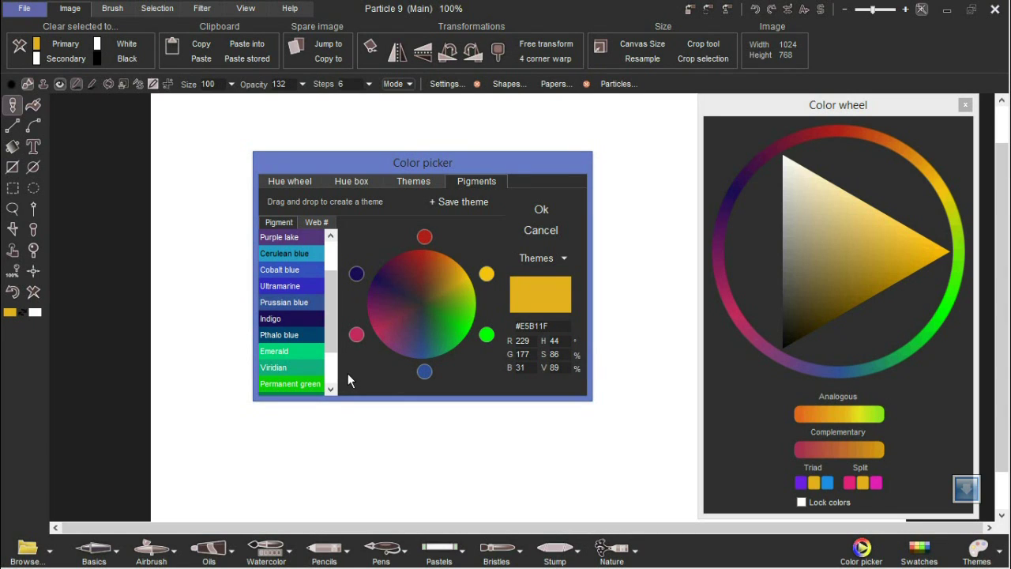
{"action": "left_click_drag", "start_coordinate": [333, 326], "coordinate": [333, 335]}
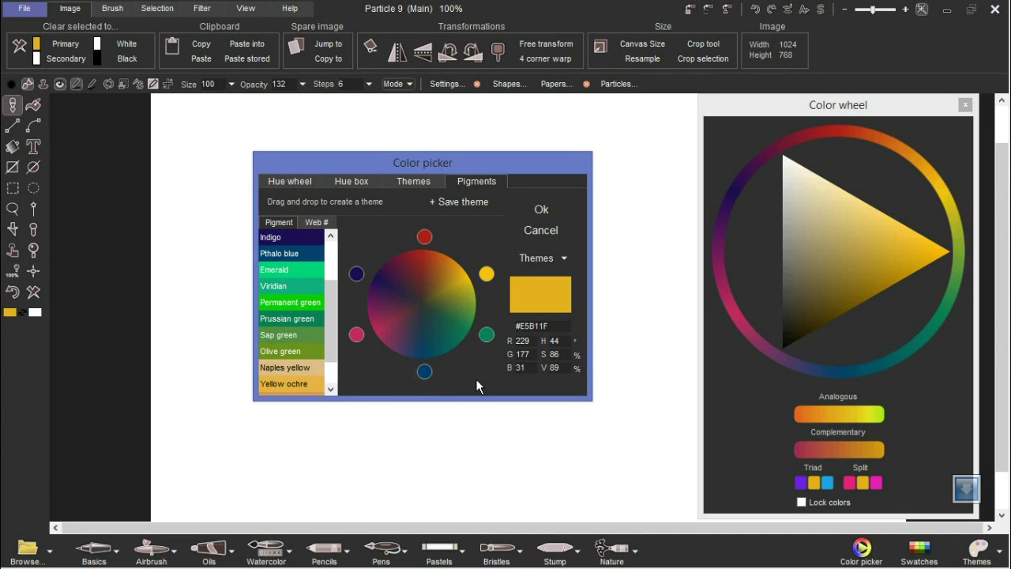
{"action": "left_click", "coordinate": [543, 229]}
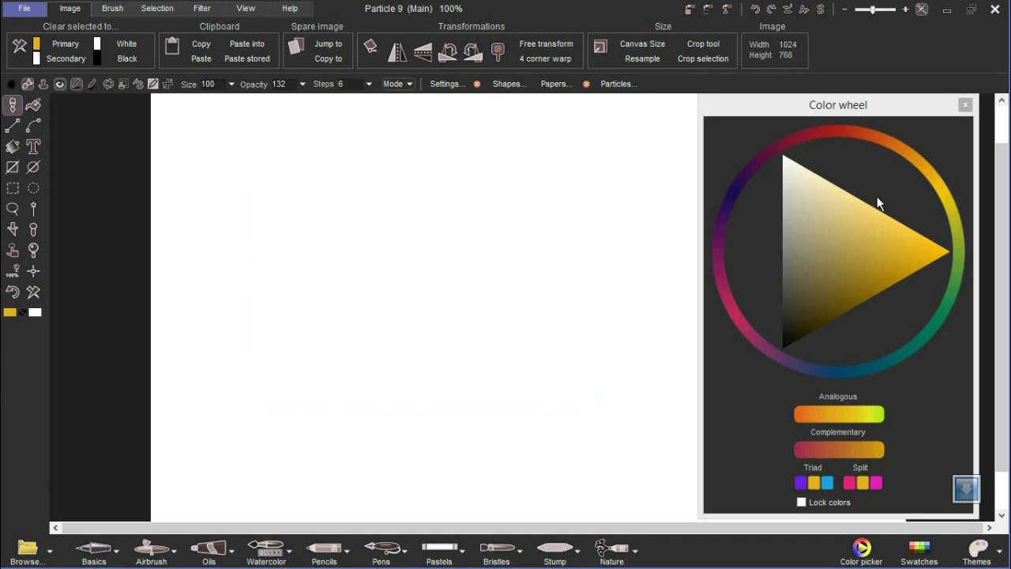
Step: Rotate the wheel's hue from yellow toward green, then back to orange
{"action": "mouse_move", "coordinate": [881, 122]}
{"action": "left_mouse_down"}
{"action": "mouse_move", "coordinate": [948, 211]}
{"action": "mouse_move", "coordinate": [952, 286]}
{"action": "mouse_move", "coordinate": [957, 265]}
{"action": "mouse_move", "coordinate": [923, 214]}
{"action": "mouse_move", "coordinate": [928, 185]}
{"action": "left_mouse_up"}
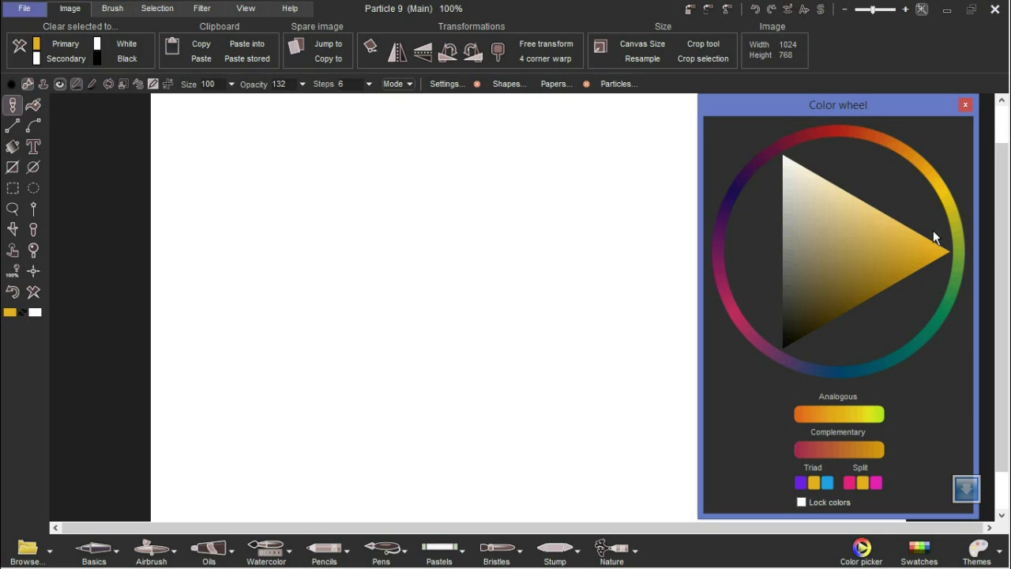
{"action": "left_click_drag", "start_coordinate": [932, 177], "coordinate": [917, 176]}
Step: Pick a darker, saturated golden ochre in the wheel triangle as the primary colour
{"action": "left_click", "coordinate": [924, 245]}
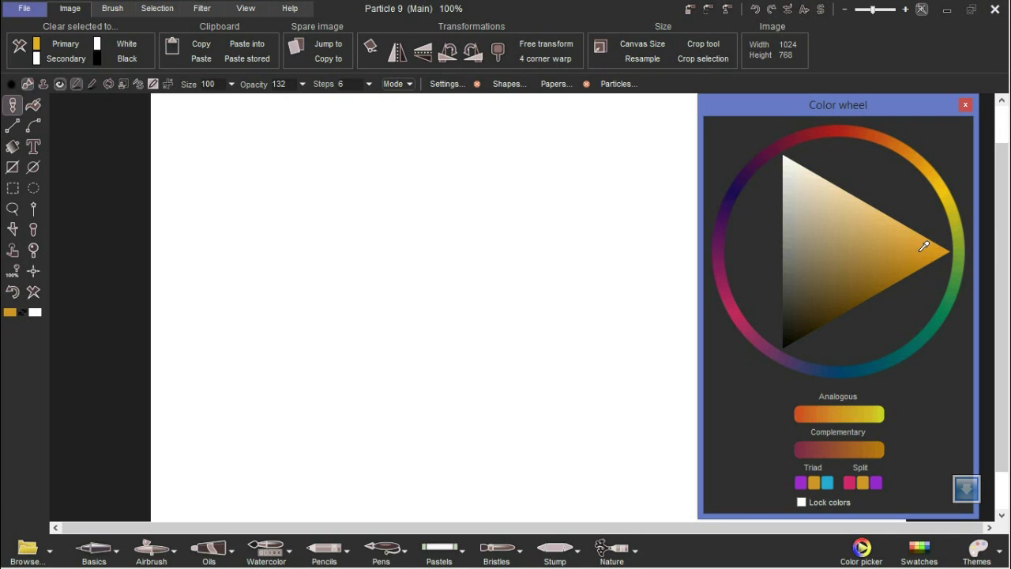